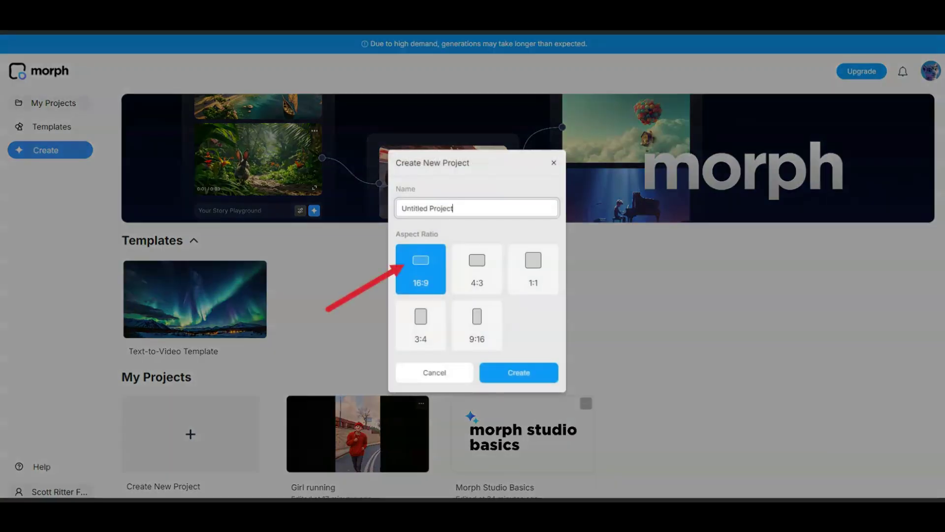
- Name the new project "running" and create it with the 16:9 aspect ratio
{"action": "key", "text": "BackSpace"}
{"action": "key", "text": "BackSpace"}
{"action": "key", "text": "BackSpace"}
{"action": "key", "text": "BackSpace"}
{"action": "key", "text": "BackSpace"}
{"action": "key", "text": "BackSpace"}
{"action": "key", "text": "BackSpace"}
{"action": "key", "text": "BackSpace"}
{"action": "key", "text": "BackSpace"}
{"action": "key", "text": "BackSpace"}
{"action": "key", "text": "BackSpace"}
{"action": "key", "text": "BackSpace"}
{"action": "key", "text": "BackSpace"}
{"action": "key", "text": "BackSpace"}
{"action": "key", "text": "BackSpace"}
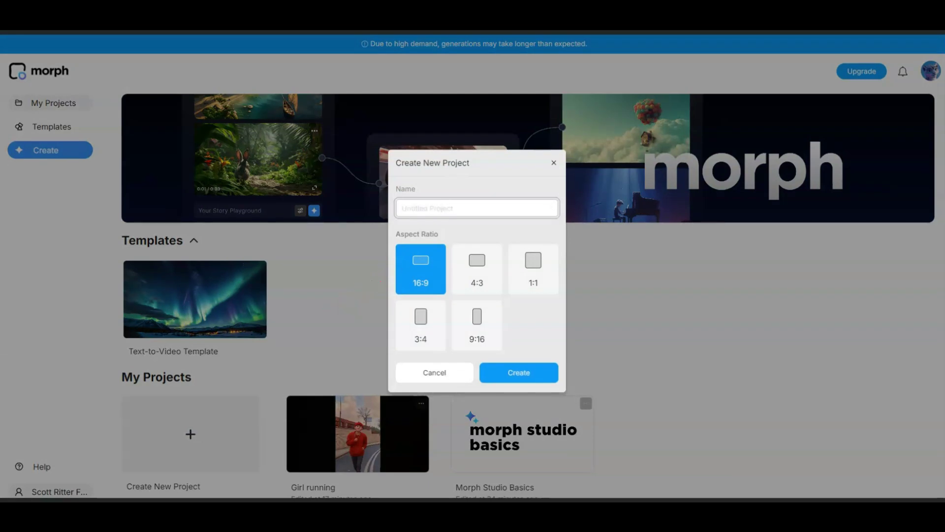
{"action": "type", "text": "running"}
{"action": "key", "text": "Return"}
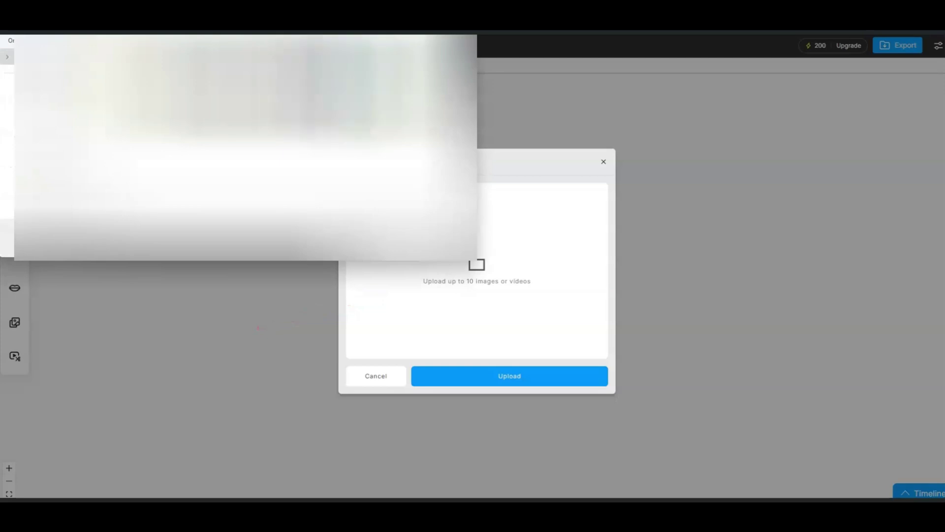
- Upload the Girl Running video for stylizing and review its style settings, keeping the Animation 3D style
{"action": "key", "text": "Return"}
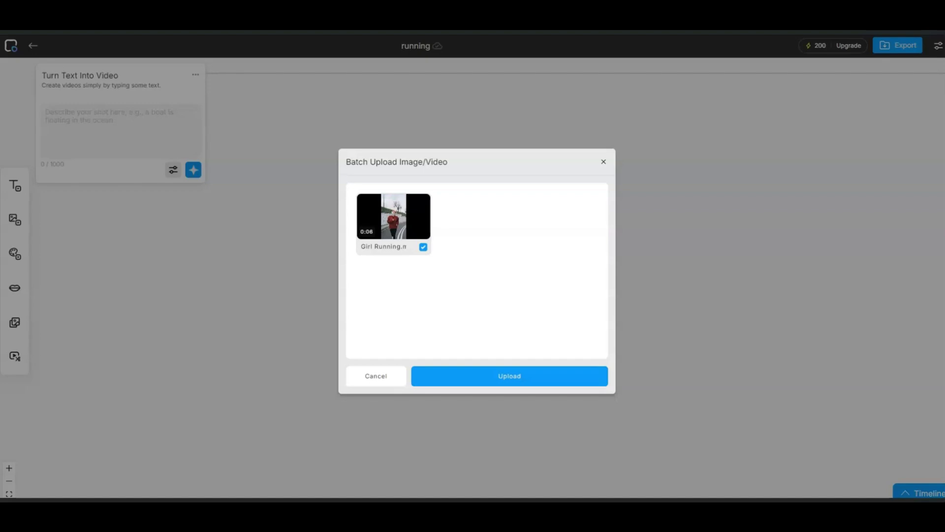
{"action": "key", "text": "Return"}
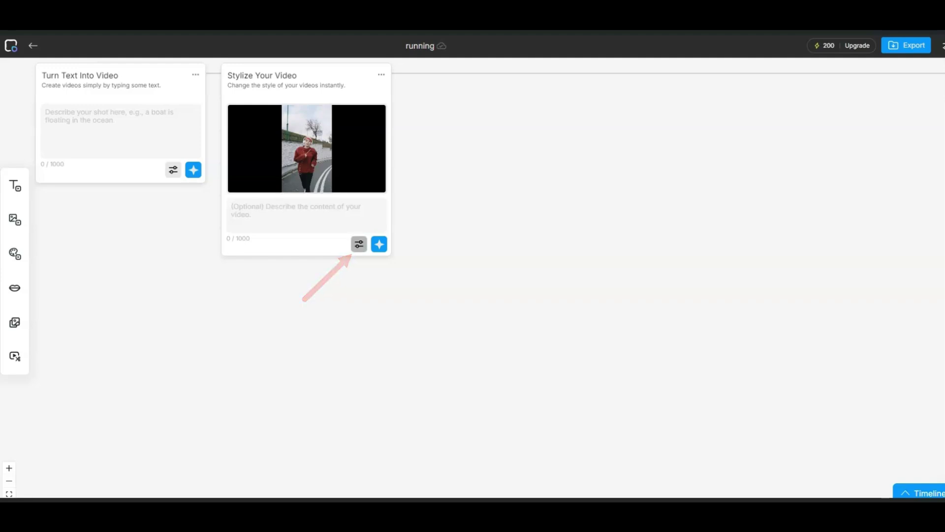
{"action": "left_click", "coordinate": [359, 244]}
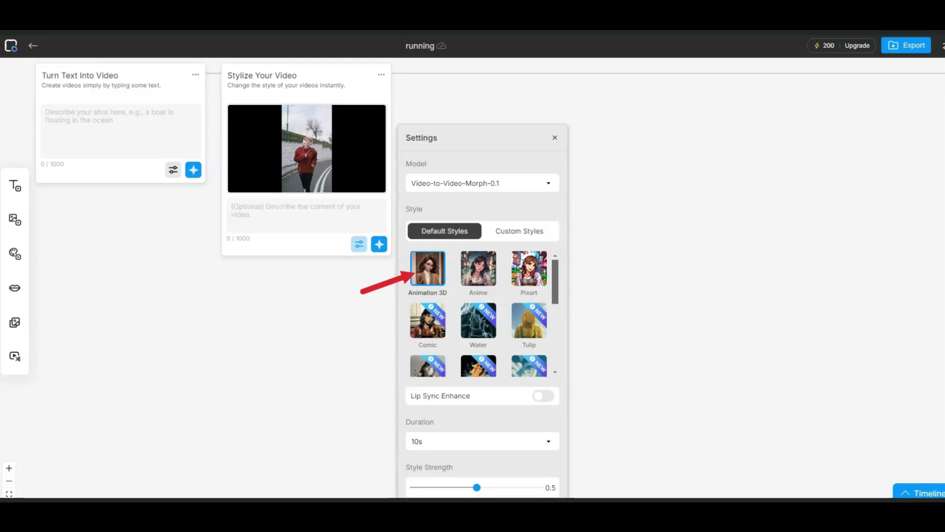
{"action": "key", "text": "Escape"}
{"action": "left_click", "coordinate": [359, 244]}
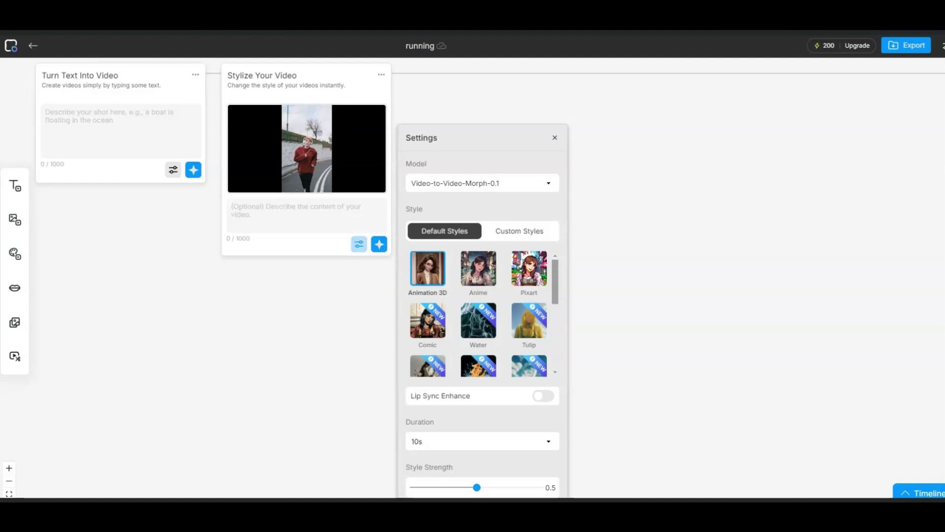
{"action": "left_click", "coordinate": [359, 243]}
- Describe the content of the uploaded running video as "a good looking white girl running"
{"action": "left_click", "coordinate": [296, 212]}
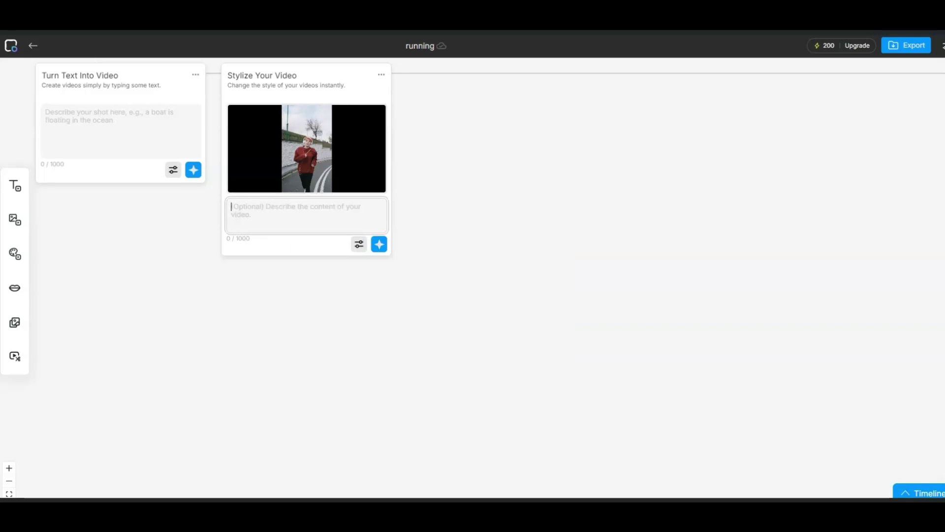
{"action": "type", "text": "a white "}
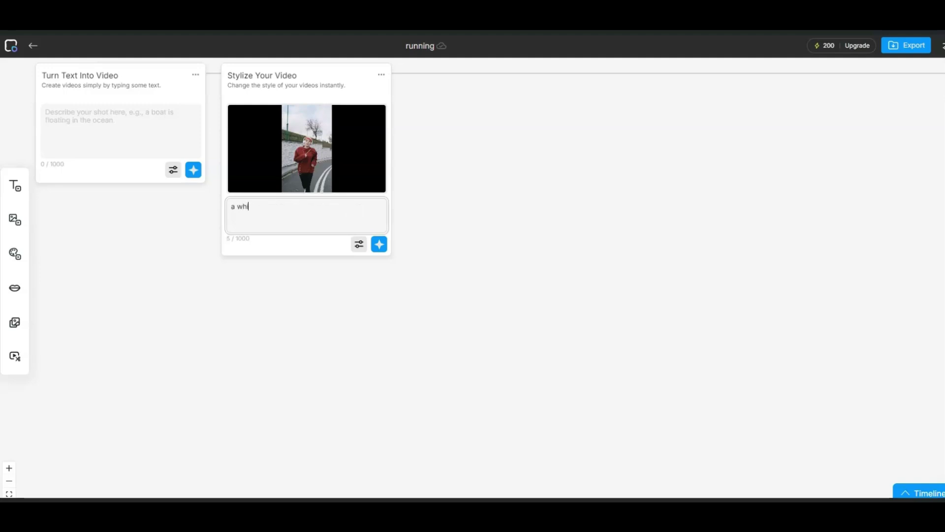
{"action": "type", "text": "g"}
{"action": "type", "text": "ir"}
{"action": "type", "text": "l goo"}
{"action": "key", "text": "BackSpace"}
{"action": "key", "text": "BackSpace"}
{"action": "key", "text": "BackSpace"}
{"action": "key", "text": "BackSpace"}
{"action": "key", "text": "BackSpace"}
{"action": "key", "text": "BackSpace"}
{"action": "key", "text": "BackSpace"}
{"action": "key", "text": "BackSpace"}
{"action": "key", "text": "BackSpace"}
{"action": "key", "text": "BackSpace"}
{"action": "key", "text": "BackSpace"}
{"action": "key", "text": "BackSpace"}
{"action": "key", "text": "BackSpace"}
{"action": "key", "text": "BackSpace"}
{"action": "key", "text": "BackSpace"}
{"action": "key", "text": "BackSpace"}
{"action": "type", "text": "a good looking white girl running"}
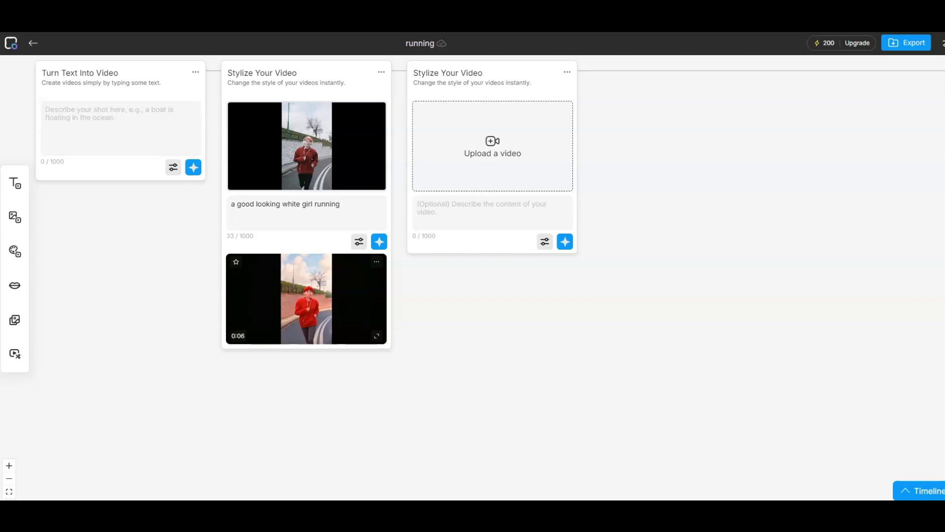
- Play the stylized running video in its information view and bring up its download and playback options
{"action": "left_click", "coordinate": [365, 318]}
{"action": "key", "text": "space"}
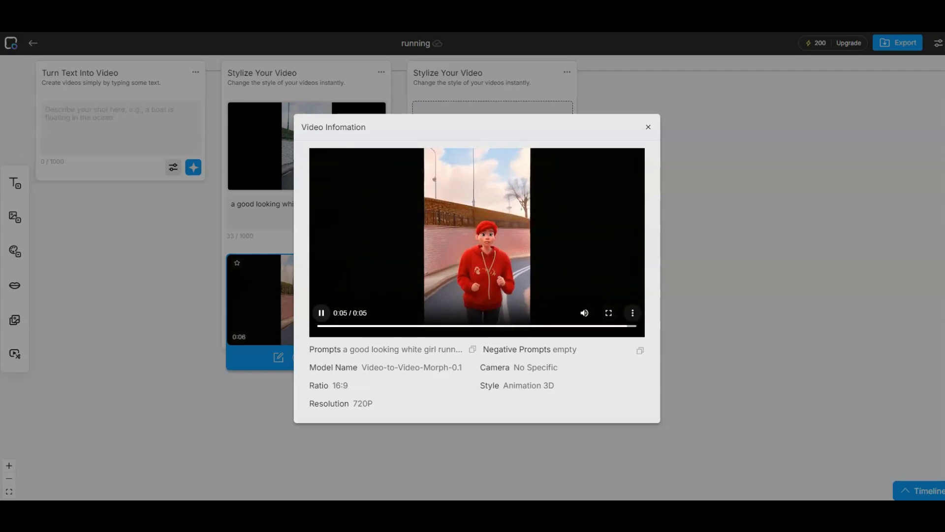
{"action": "left_click", "coordinate": [633, 313]}
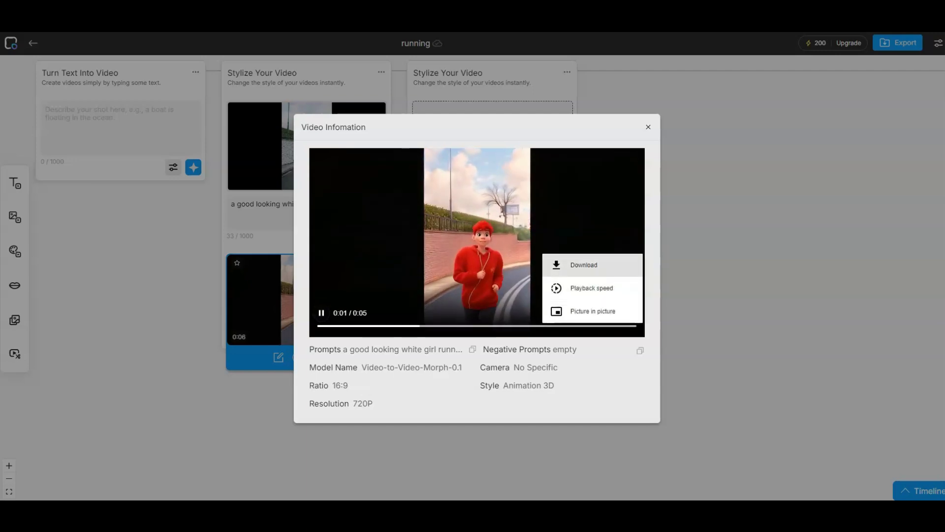
{"action": "key", "text": "Escape"}
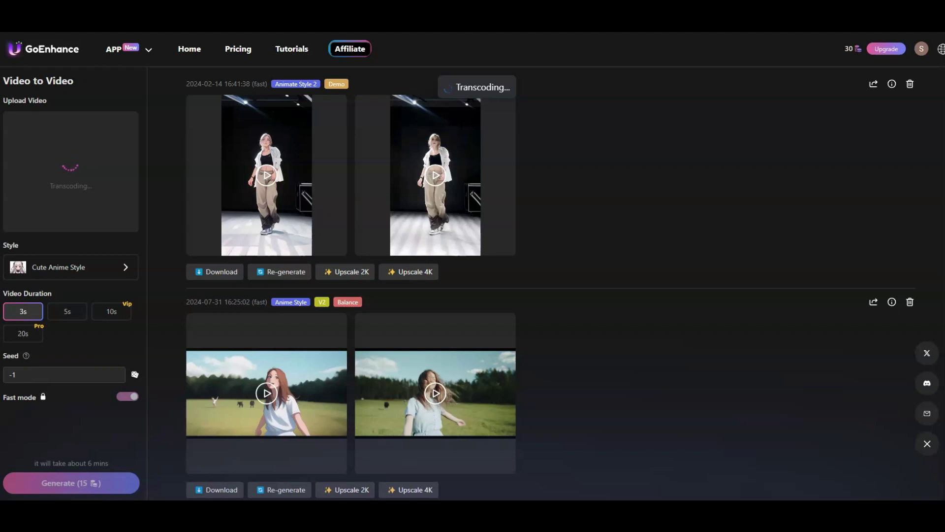
- In GoEnhance Video to Video, set the video duration to 5s and choose the v2 Anime Style
{"action": "left_click", "coordinate": [67, 311]}
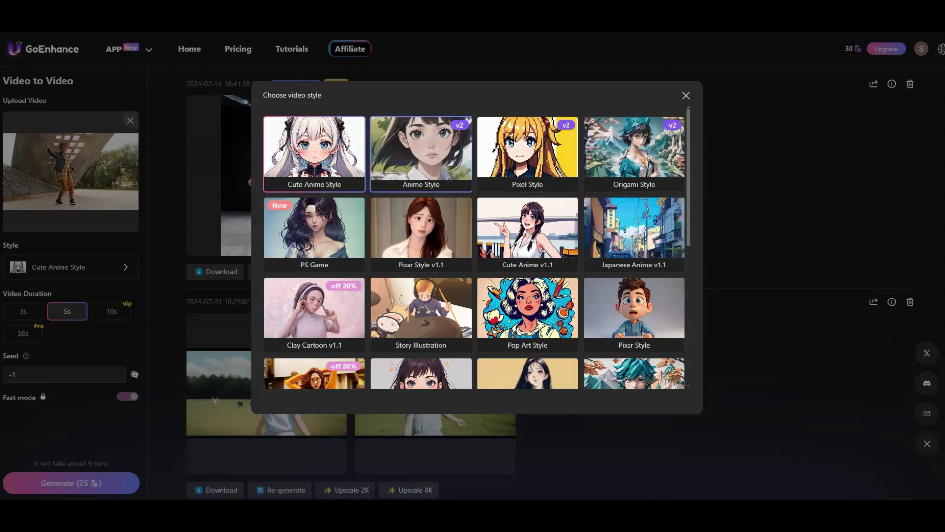
{"action": "left_click", "coordinate": [421, 152]}
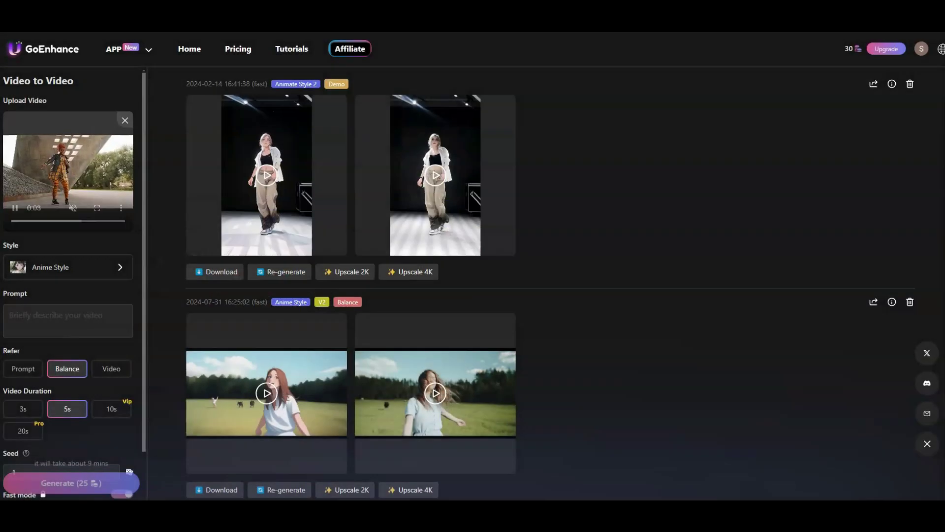
- Enter "A beautiful black woman dacing" as the prompt for the uploaded dance video
{"action": "left_click", "coordinate": [68, 321]}
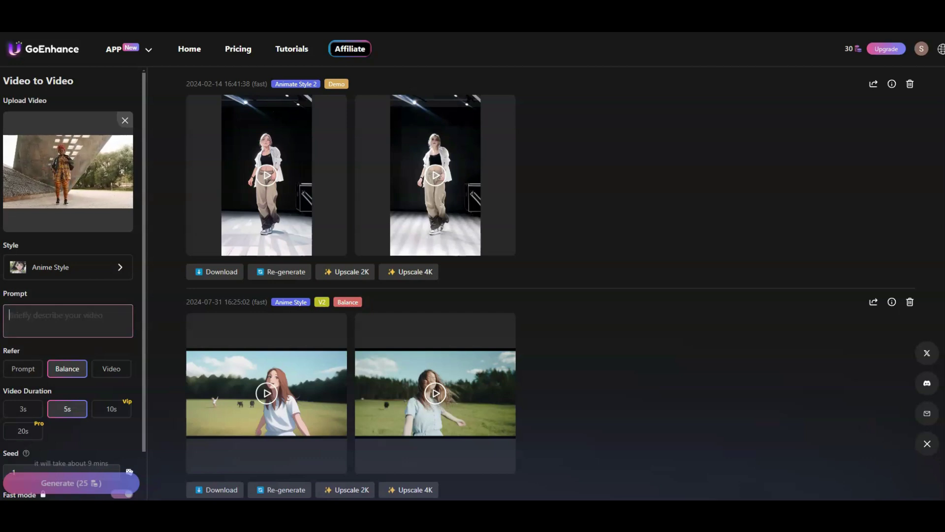
{"action": "type", "text": "A"}
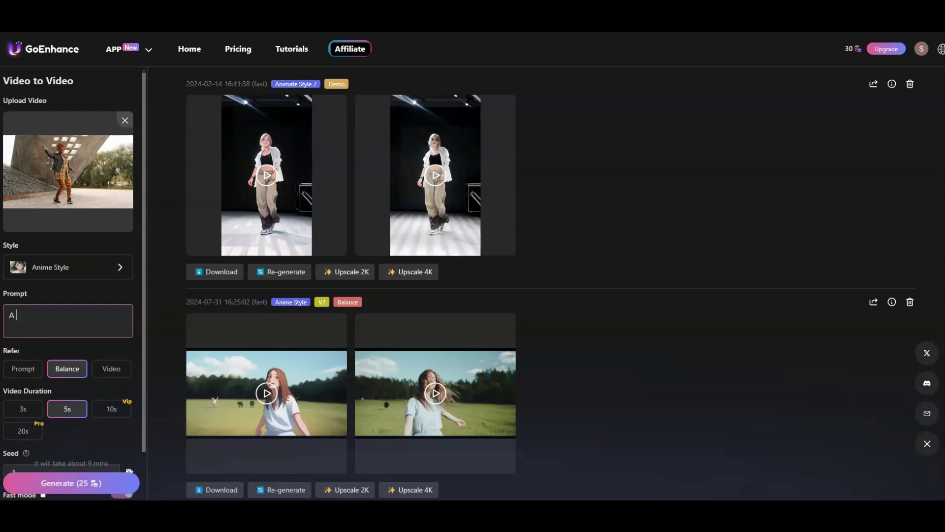
{"action": "type", "text": " bea"}
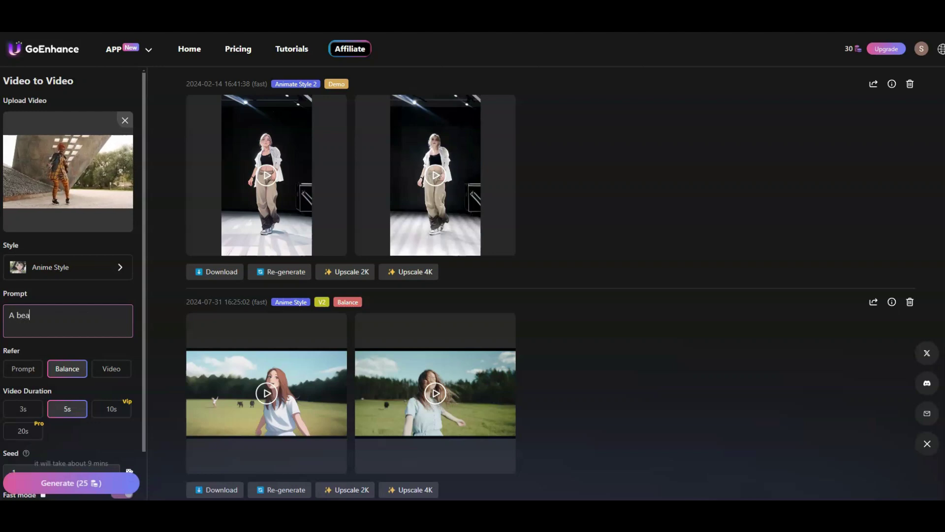
{"action": "type", "text": "utiful black"}
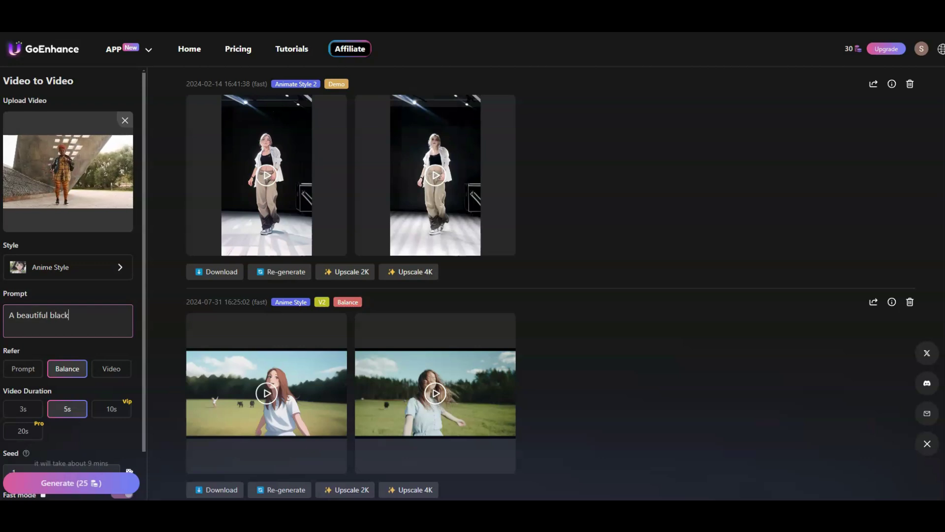
{"action": "type", "text": " woman da"}
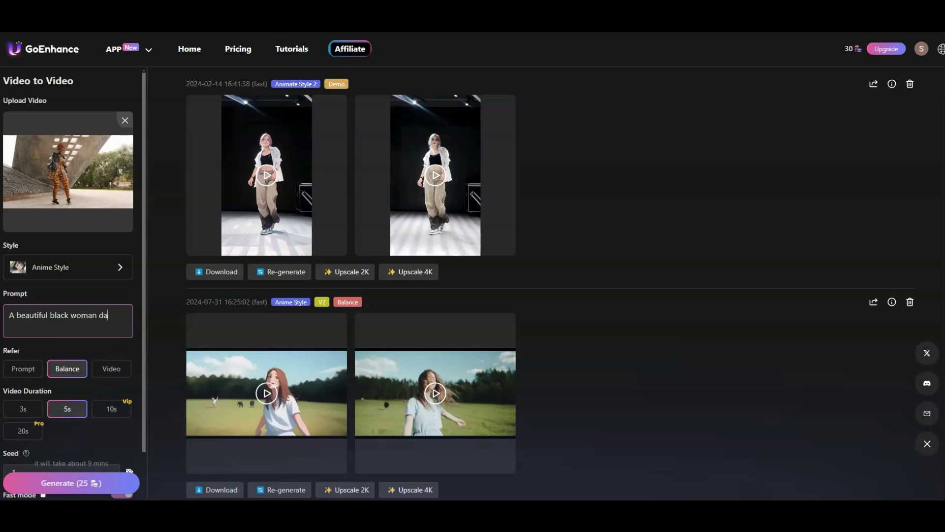
{"action": "type", "text": "cing"}
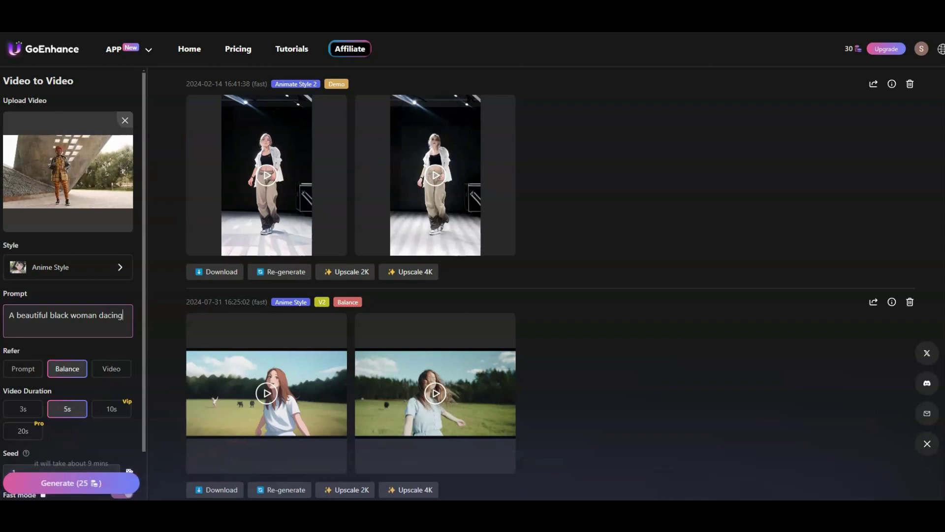
- Generate the Anime Style version of the dance video and download the result
{"action": "left_click", "coordinate": [71, 483]}
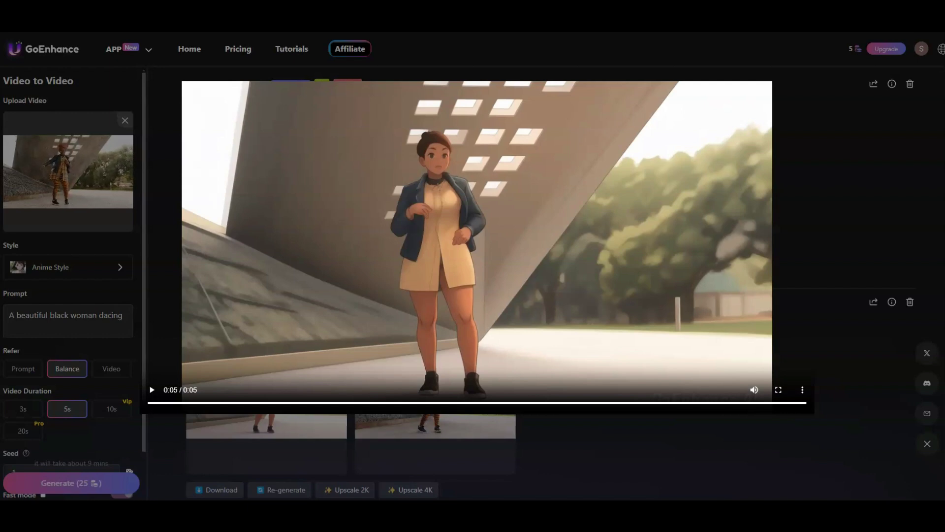
{"action": "left_click", "coordinate": [803, 389]}
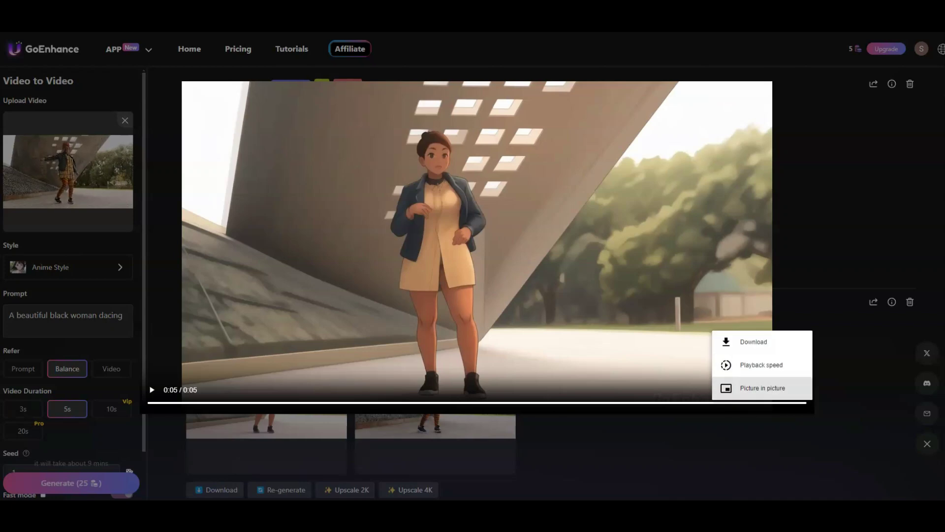
{"action": "left_click", "coordinate": [754, 341]}
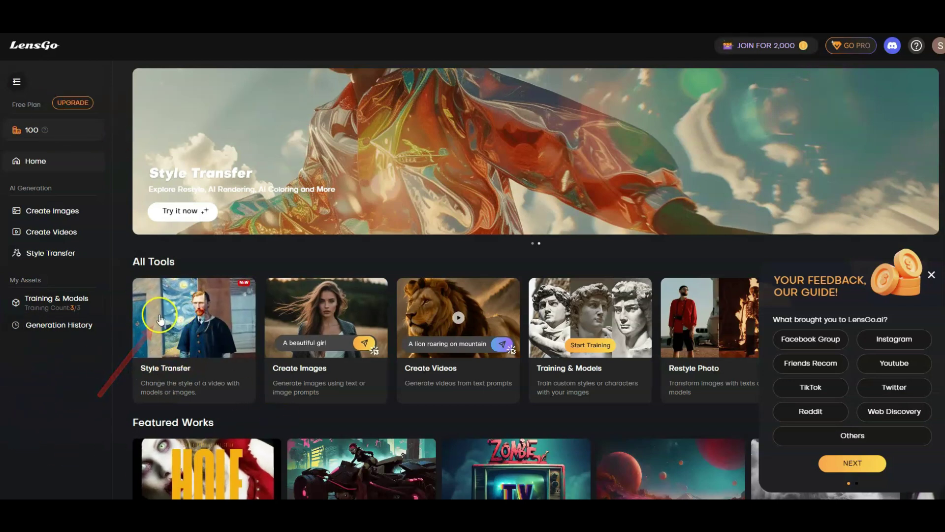
- In LensGo's Style Transfer, generate the Pixar video with the prompt "A beautiful white woman laughing" and play the result
{"action": "left_click", "coordinate": [191, 365]}
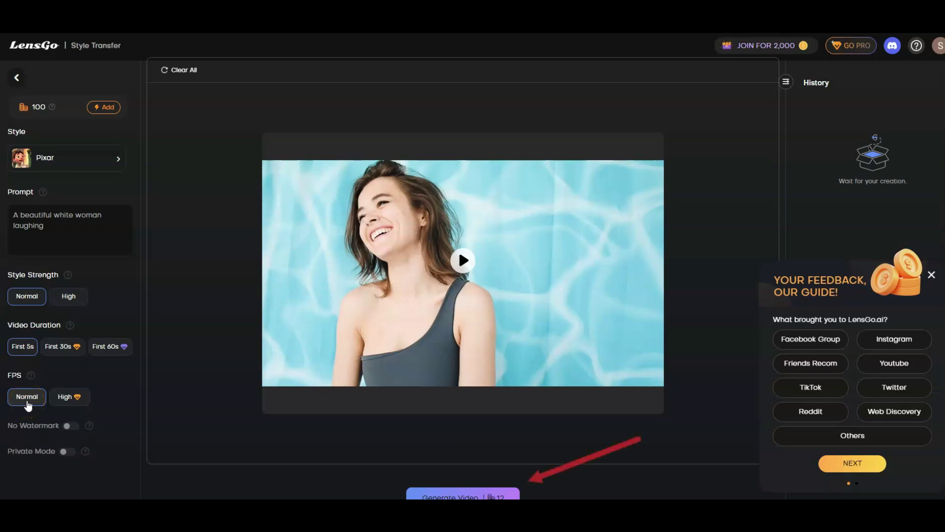
{"action": "left_click", "coordinate": [471, 495]}
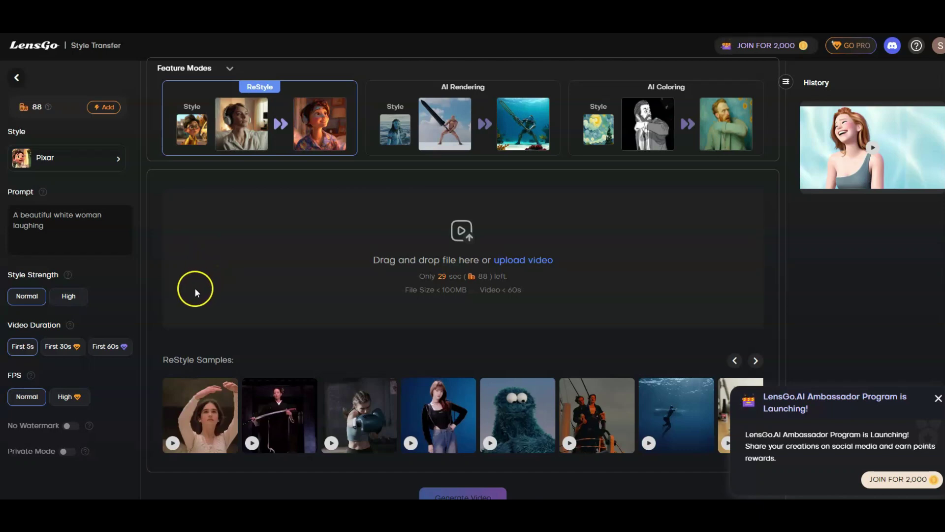
{"action": "left_click", "coordinate": [919, 123]}
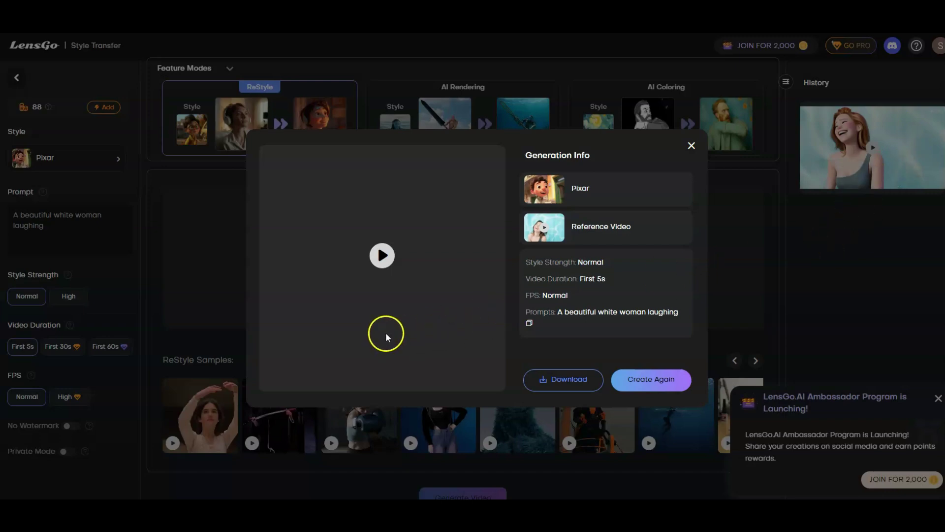
{"action": "left_click", "coordinate": [384, 257]}
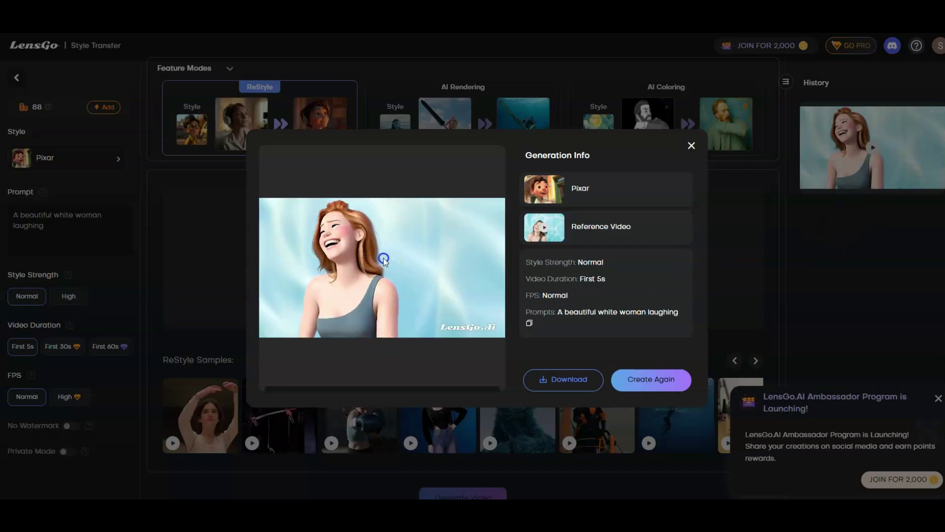